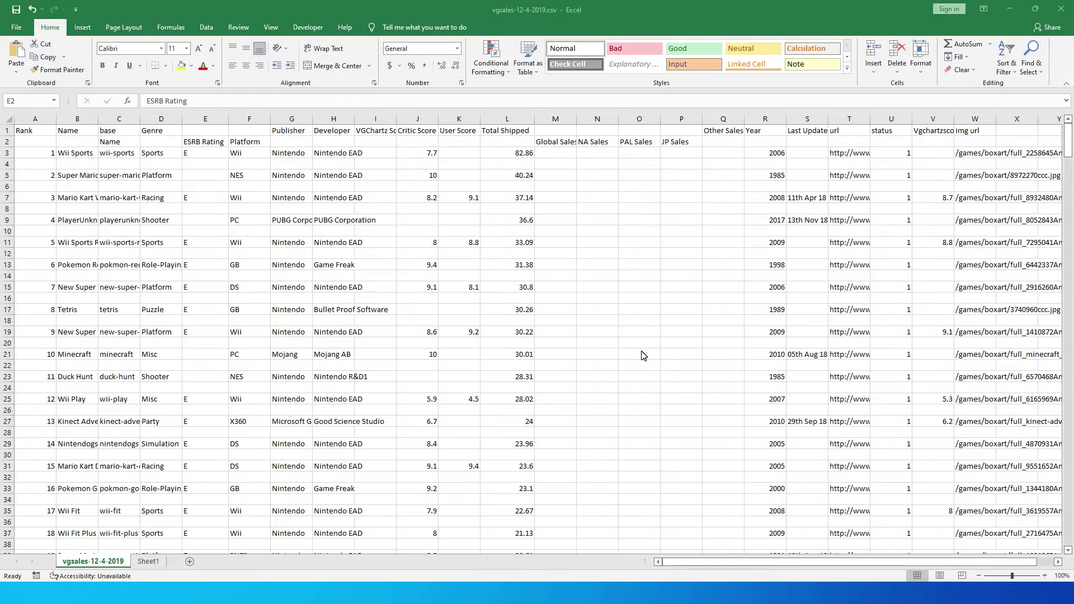
Inspect the raw sheet's split base header, columns base through Platform, and the empty rows between records.
left_click(131, 128)
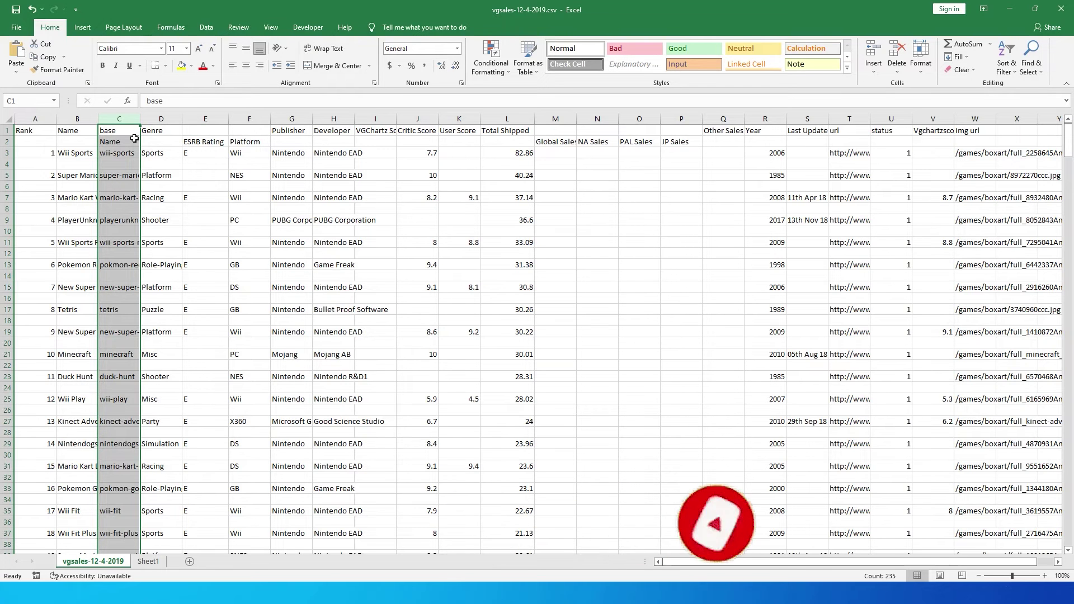
left_click_drag(141, 134, 250, 149)
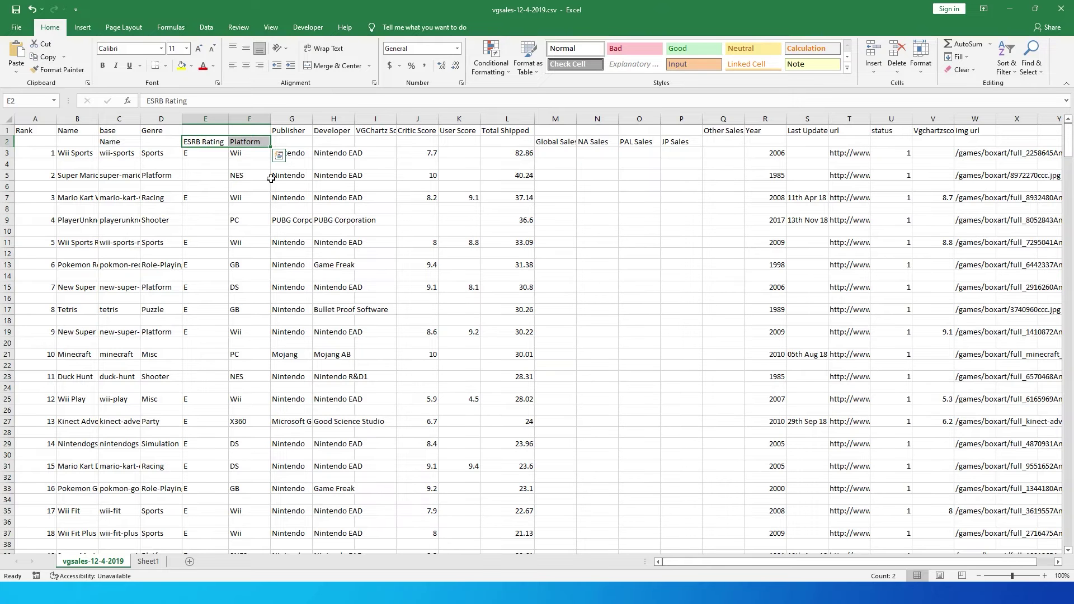
left_click_drag(46, 166, 883, 168)
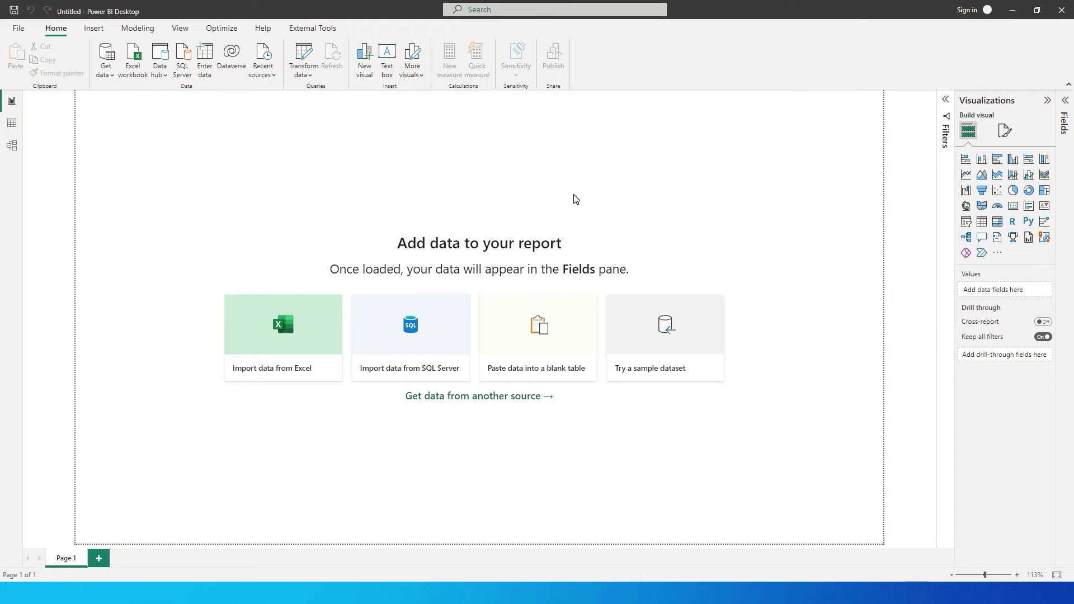
Import vgsales-12-4-2019.csv using the All Files type and send it to Transform Data.
left_click(328, 342)
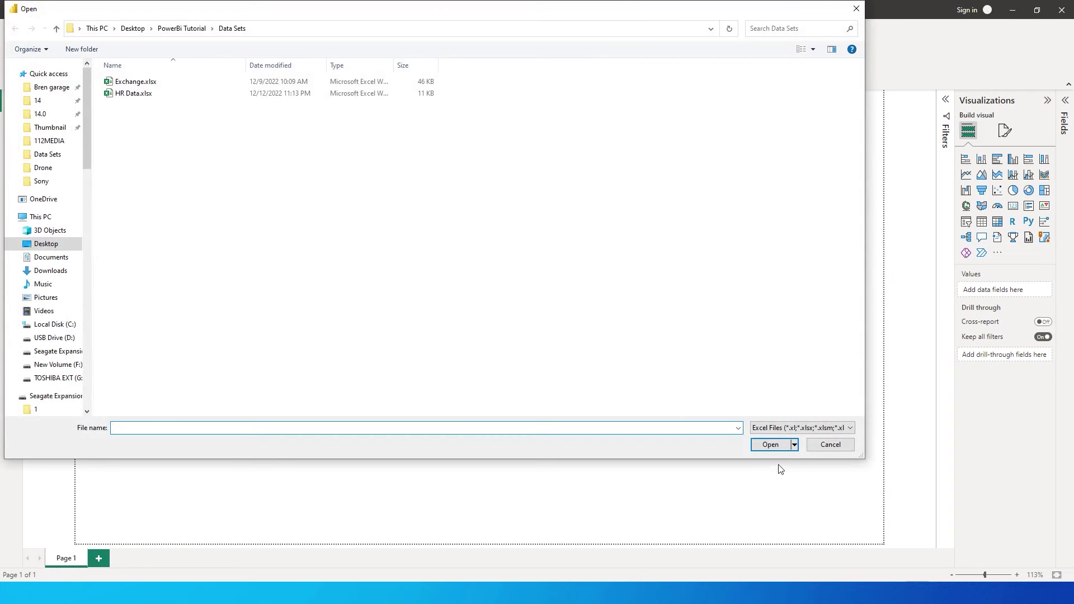
left_click(790, 430)
left_click(791, 442)
double_click(256, 255)
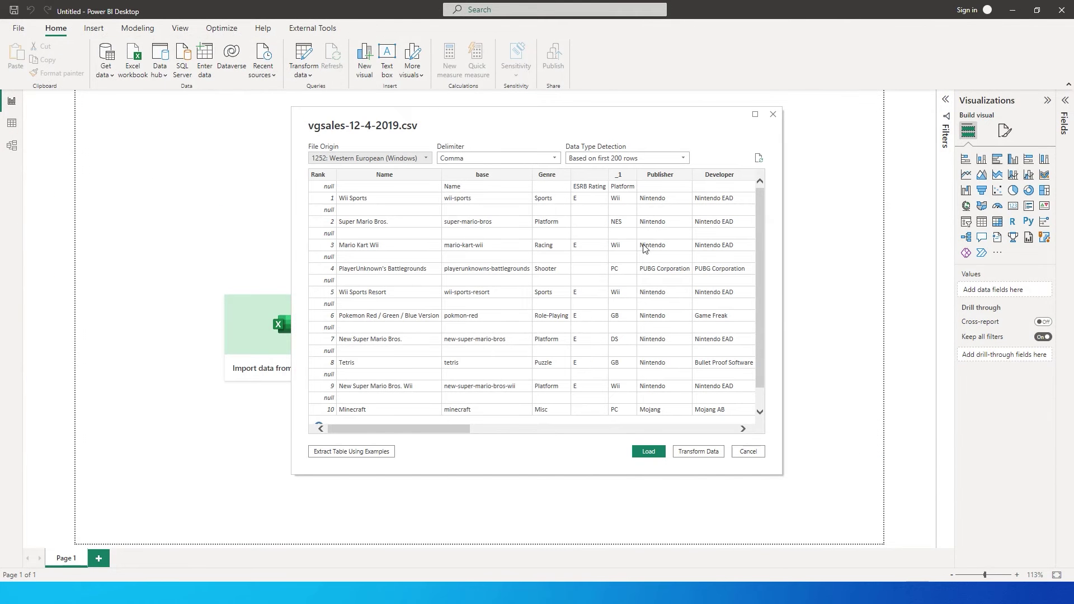
left_click(697, 451)
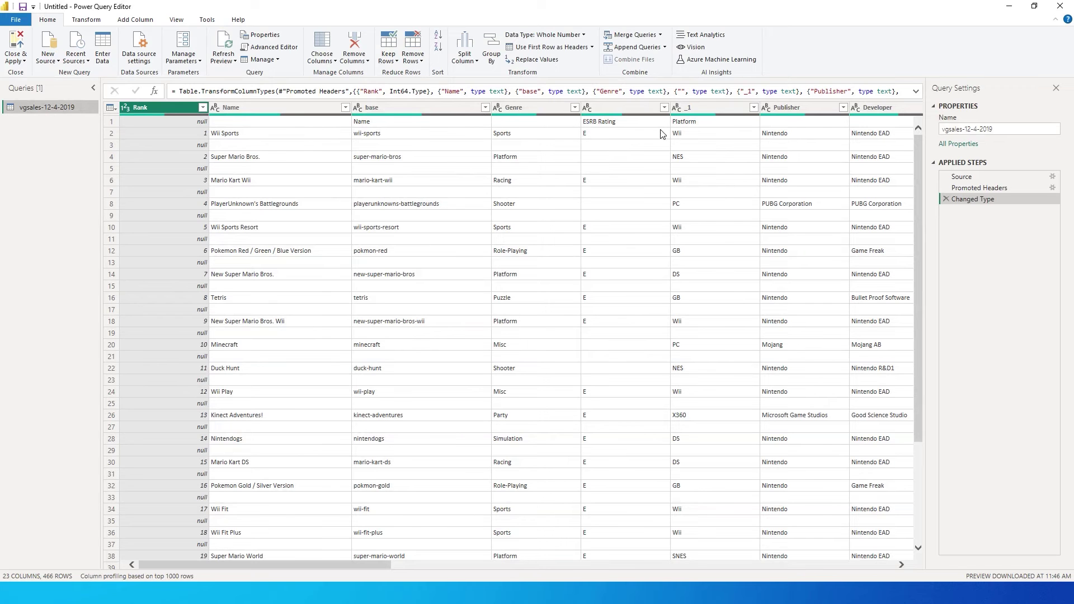
Delete the automatic Changed Type and Promoted Headers steps from Applied Steps.
left_click(946, 200)
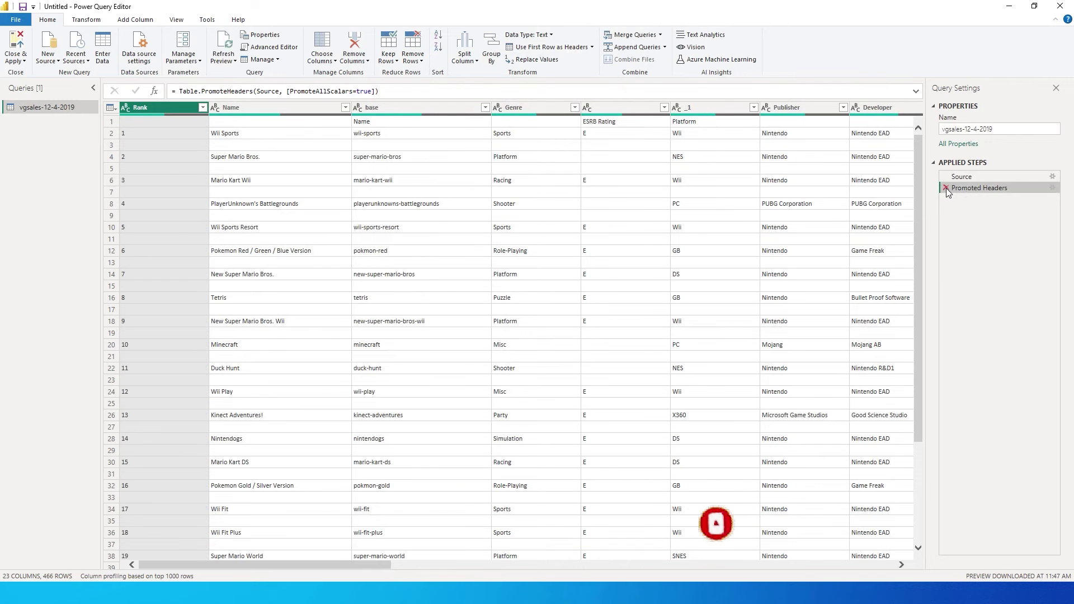
left_click(945, 188)
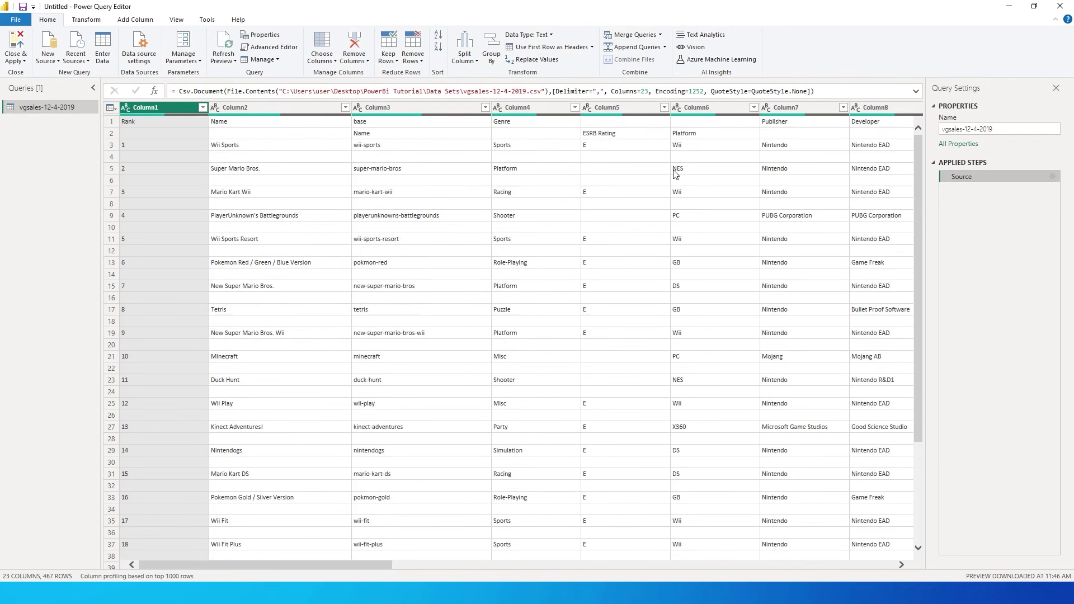
mouse_move(314, 565)
left_mouse_down()
mouse_move(375, 564)
mouse_move(314, 564)
left_mouse_up()
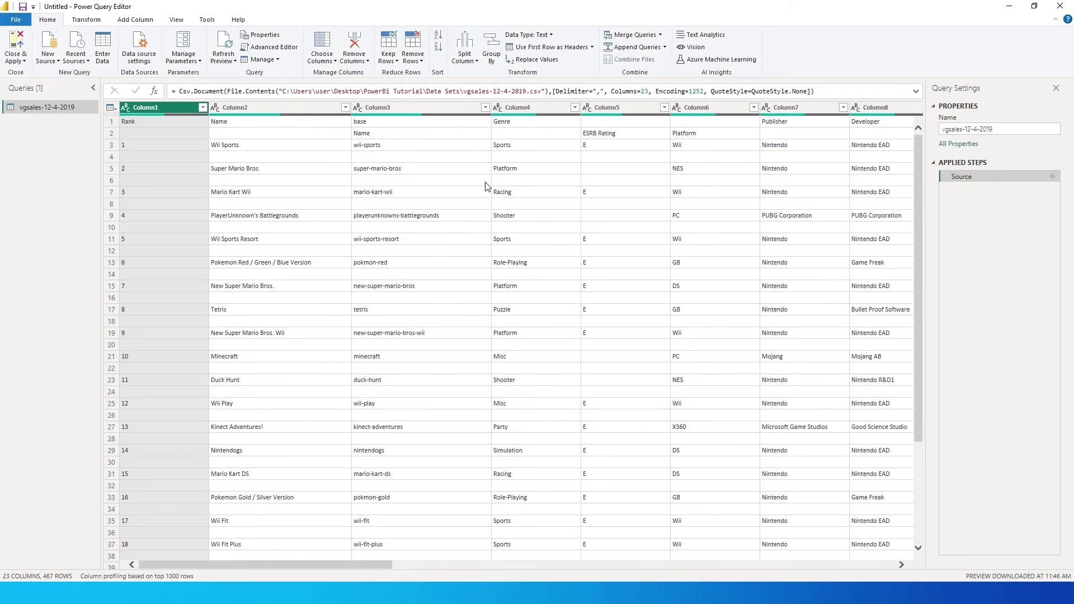
Transpose the table and select both Column1 and Column2.
left_click(87, 19)
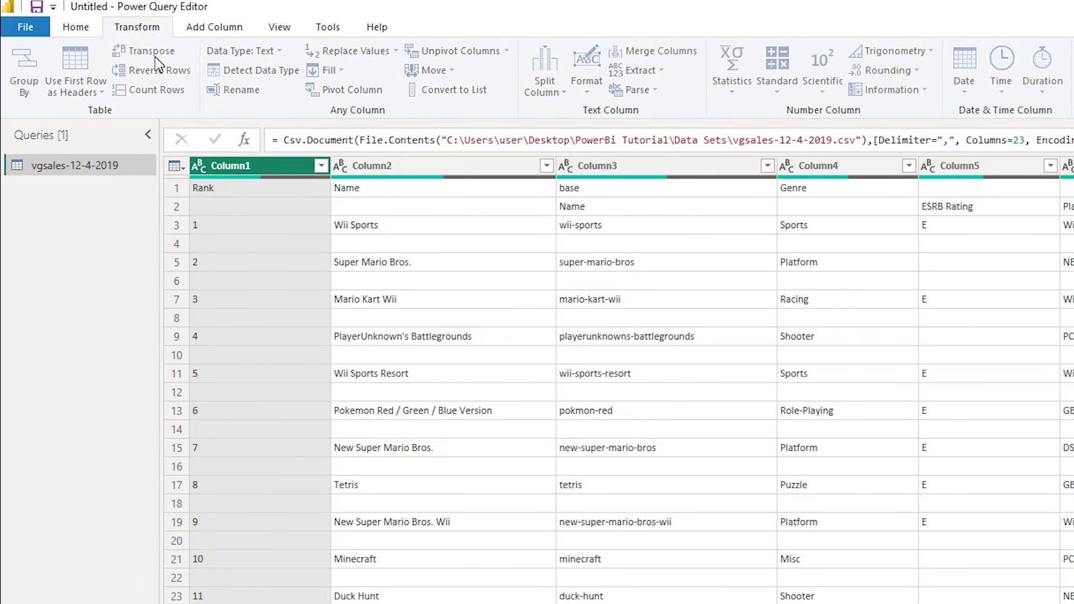
left_click(153, 53)
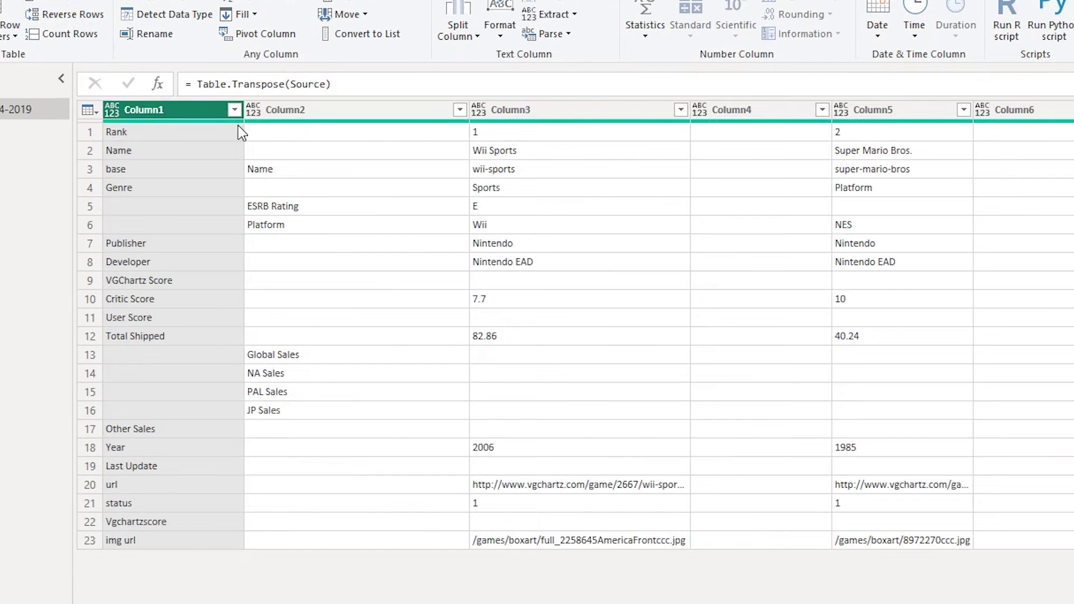
left_click(283, 112, "ctrl")
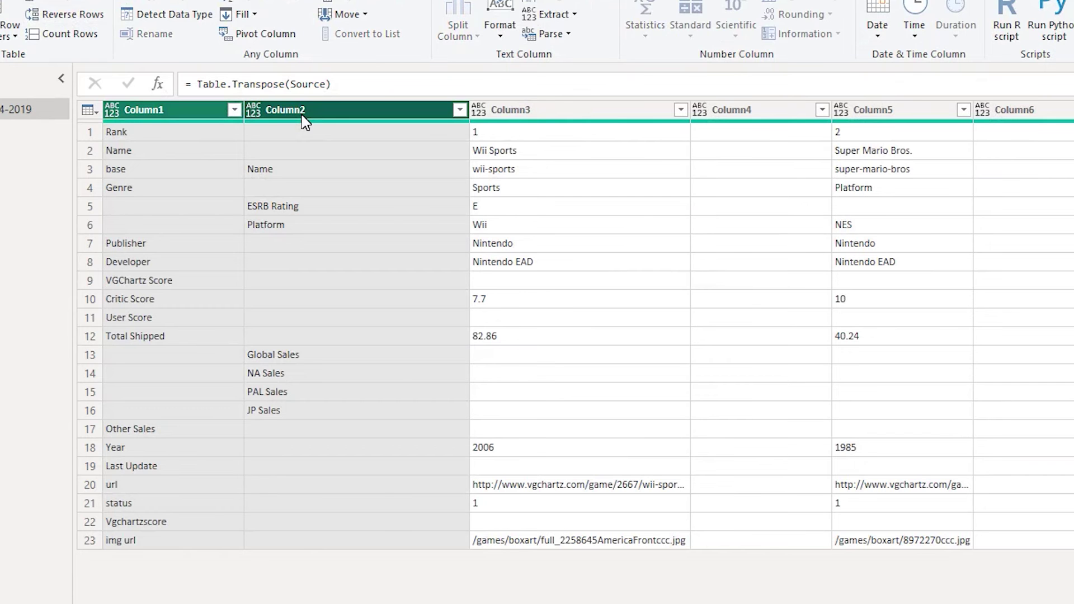
Merge Column1 and Column2 into a column named Merged with separator --None--.
left_click(226, 170)
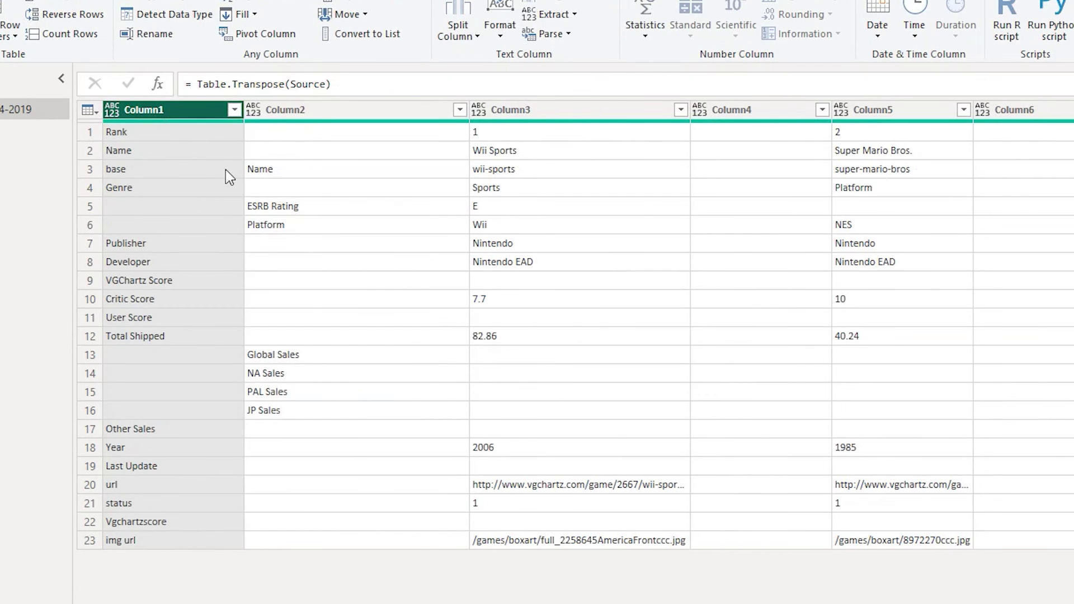
left_click(321, 114, "ctrl")
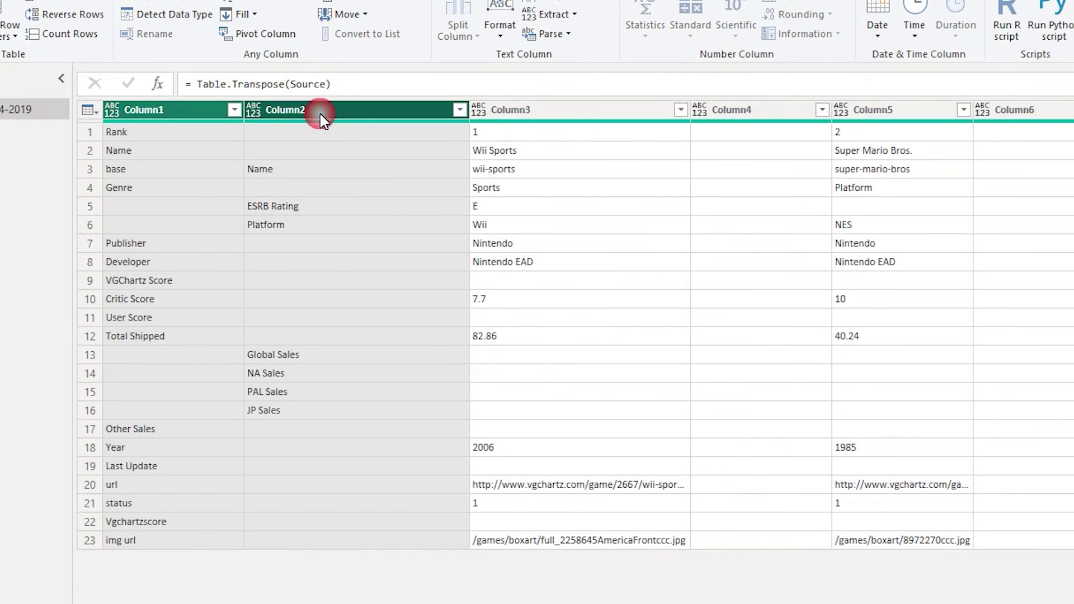
right_click(322, 118)
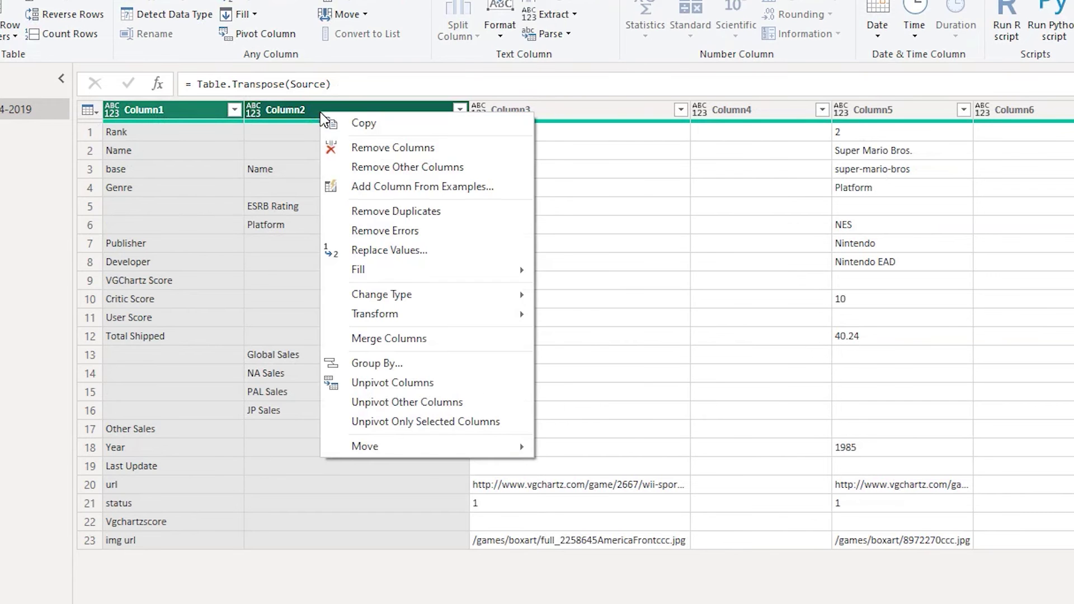
left_click(401, 339)
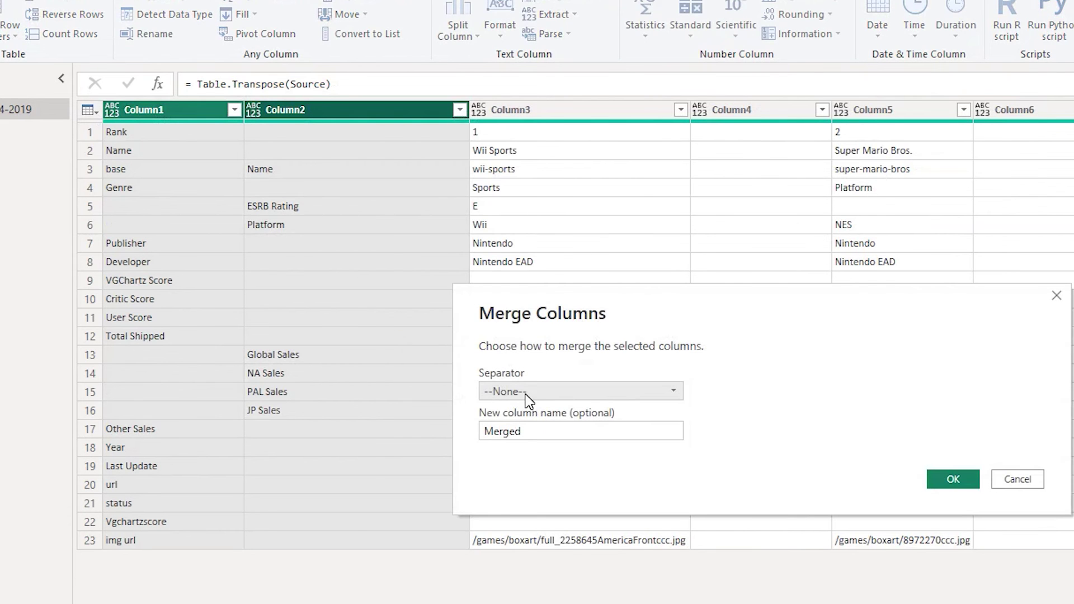
left_click(526, 393)
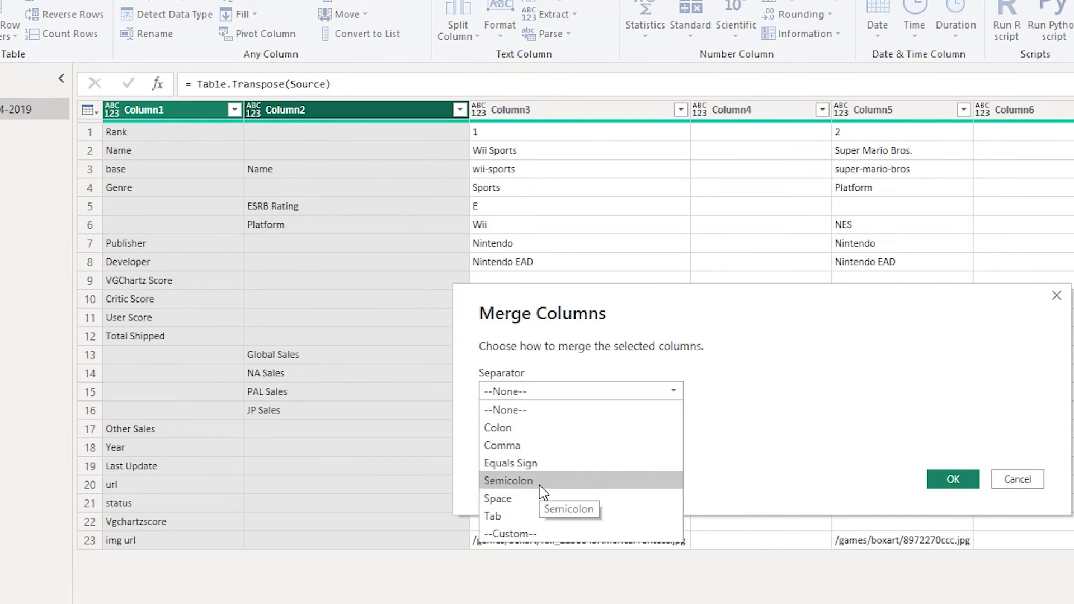
left_click(545, 369)
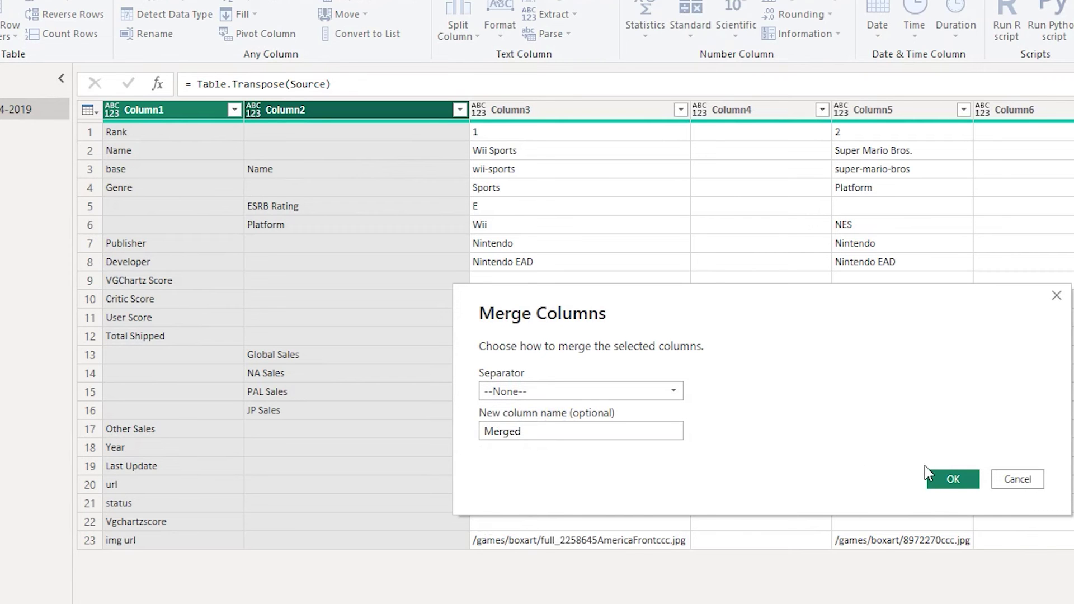
left_click(953, 480)
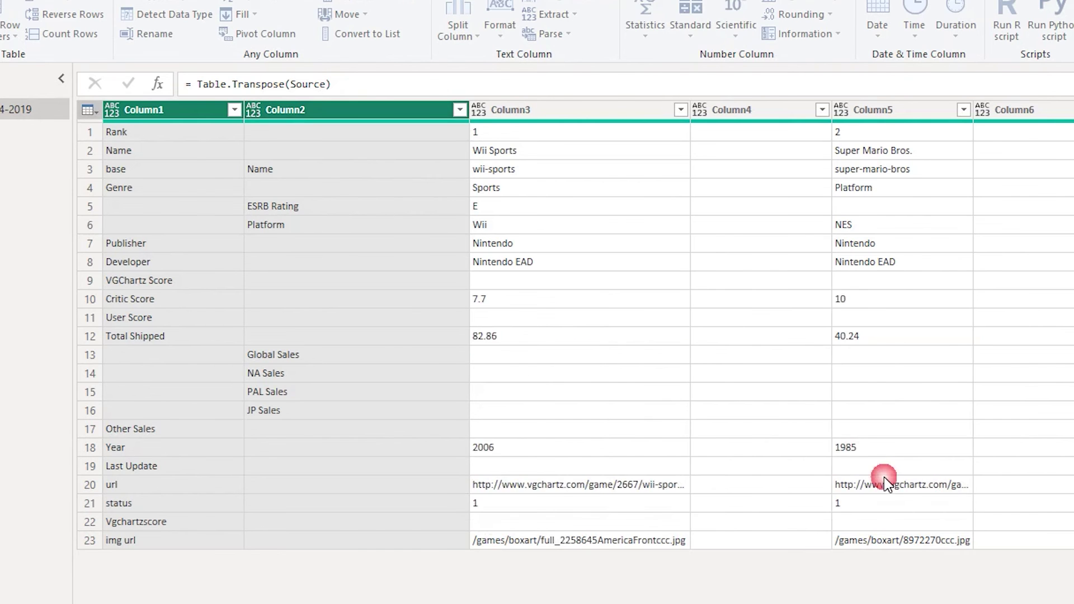
left_click(157, 112)
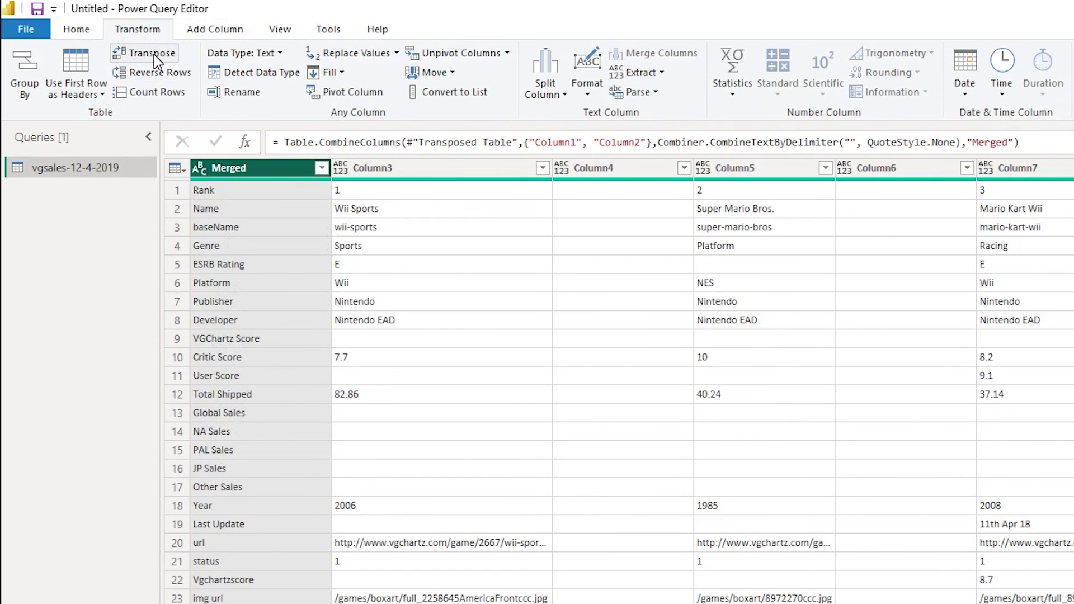
Transpose the table back and filter (blank) values out of Column2.
left_click(157, 58)
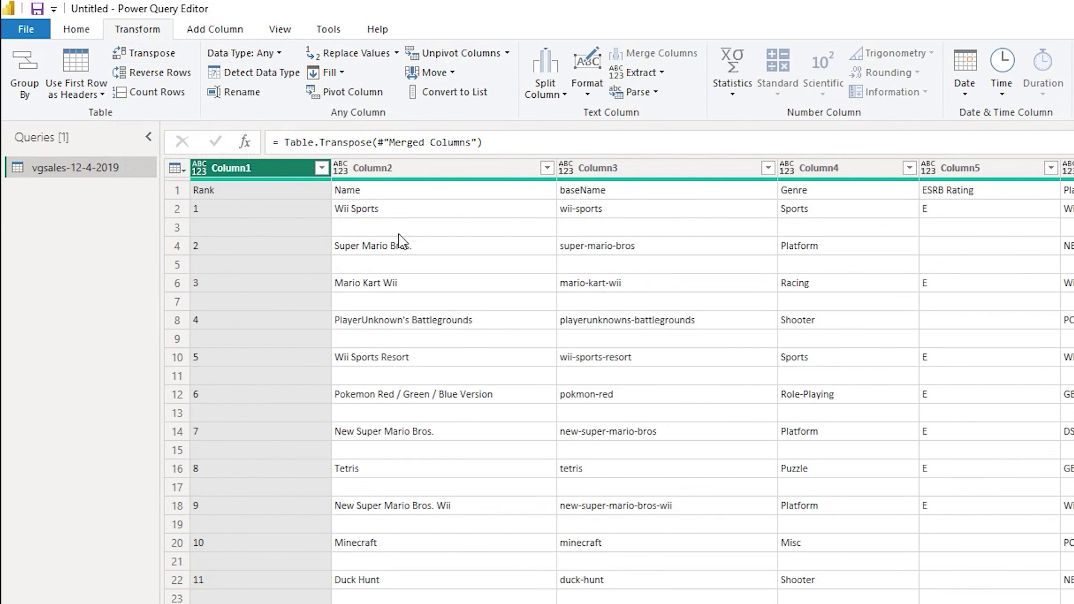
left_click(548, 168)
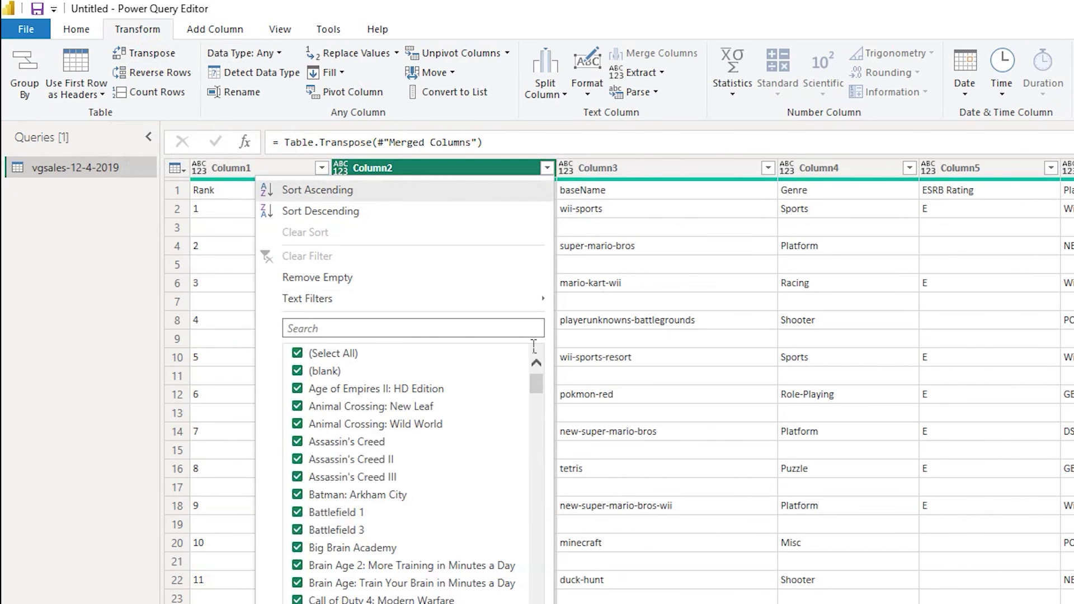
left_click(298, 372)
key("Return")
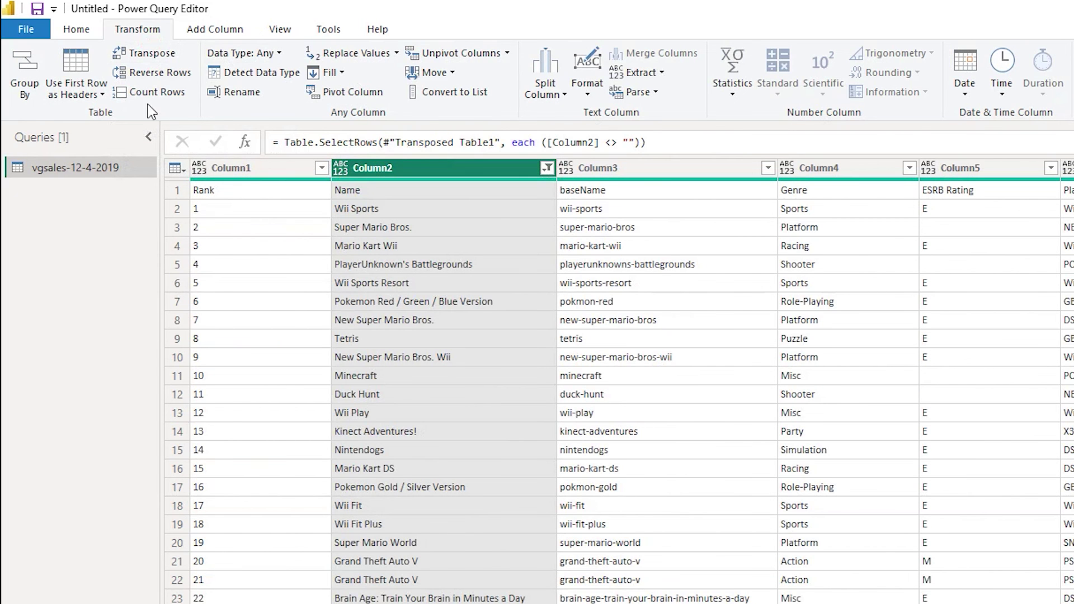
Use the first row as headers (Rank, Name, baseName…), then Close & Apply.
left_click(76, 29)
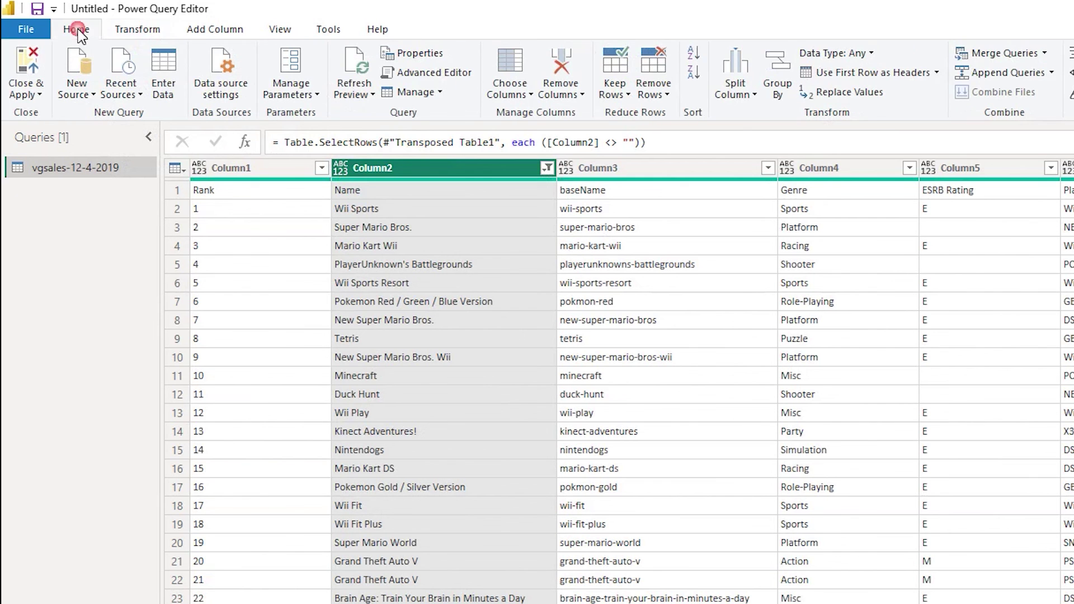
left_click(863, 76)
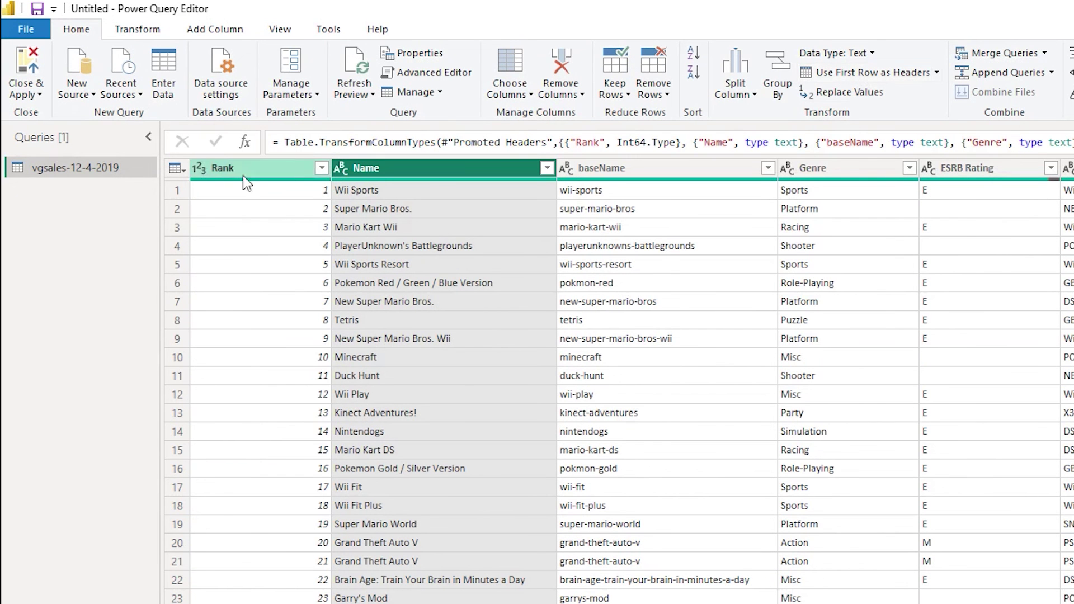
scroll(631, 380, "right", 15)
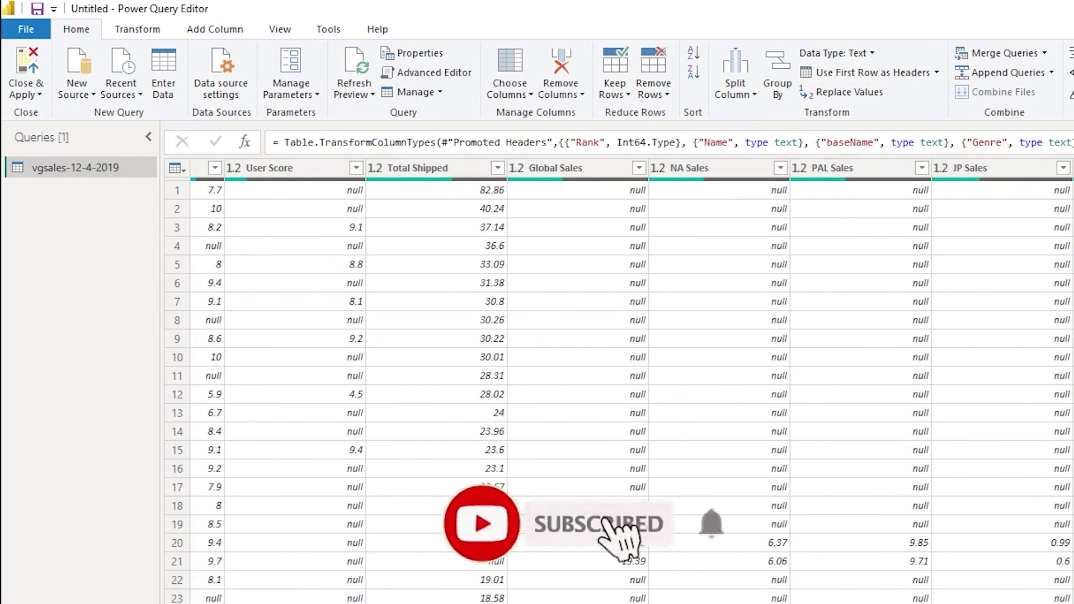
left_click(31, 94)
left_click(51, 115)
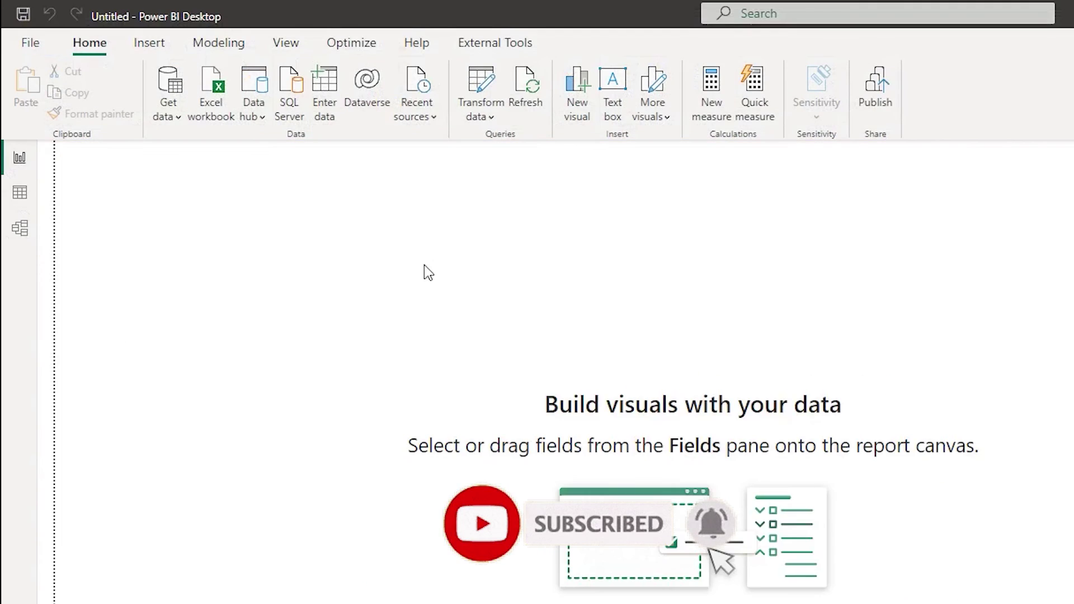
Switch to Data view and scroll across the vgsales-12-4-2019 table's columns.
left_click(19, 192)
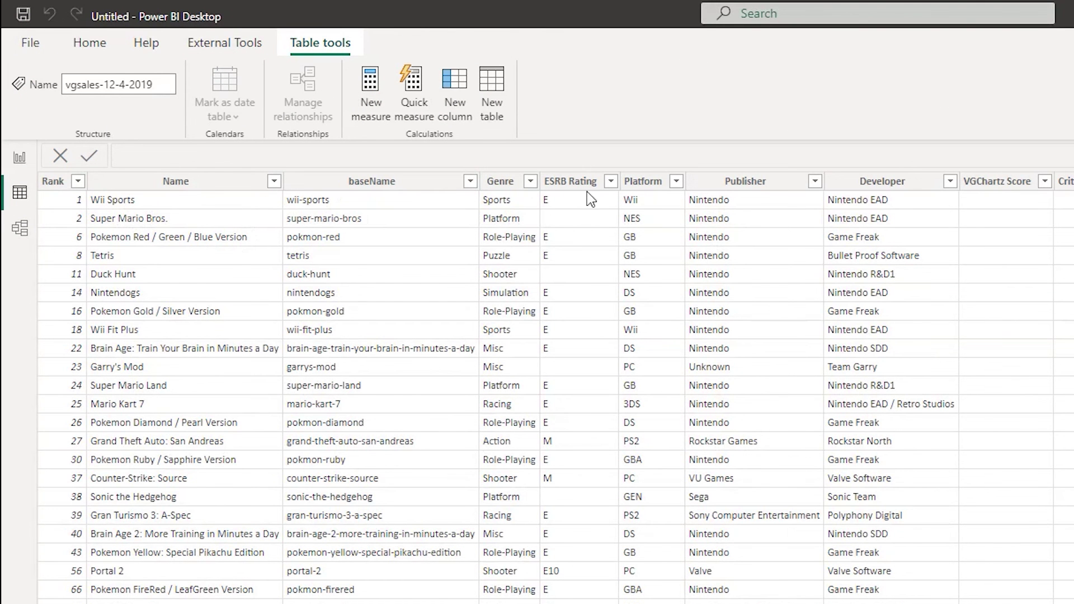
scroll(615, 391, "right", 3)
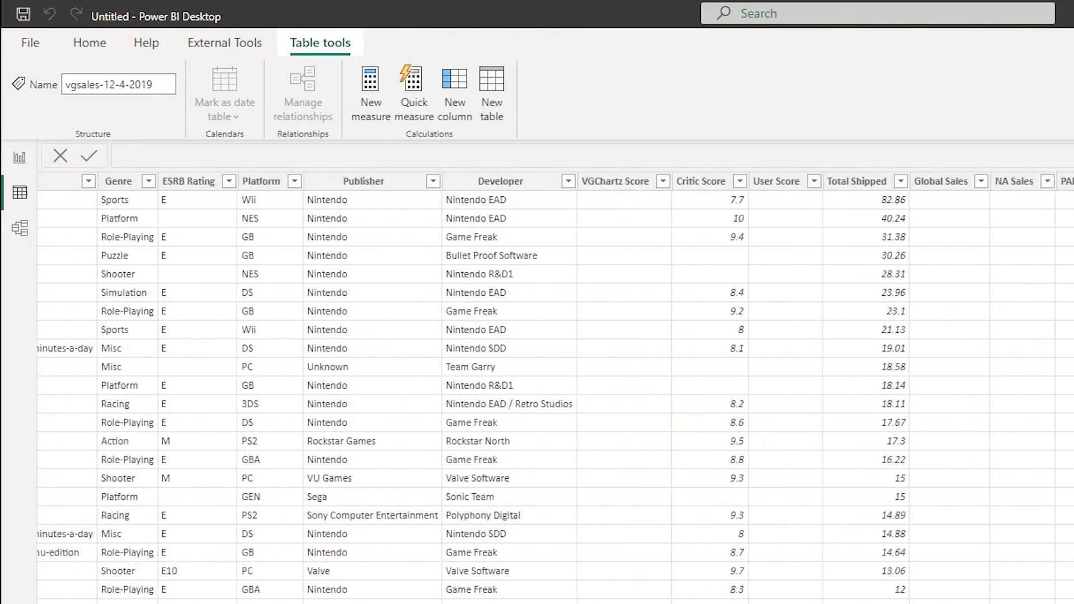
scroll(556, 386, "right", 10)
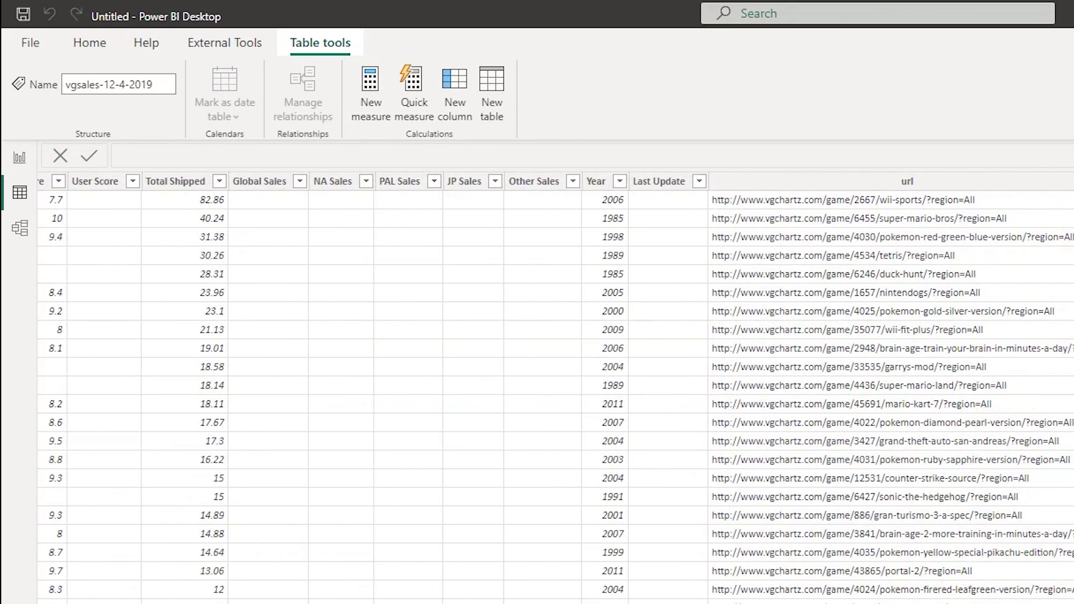
scroll(689, 577, "left", 10)
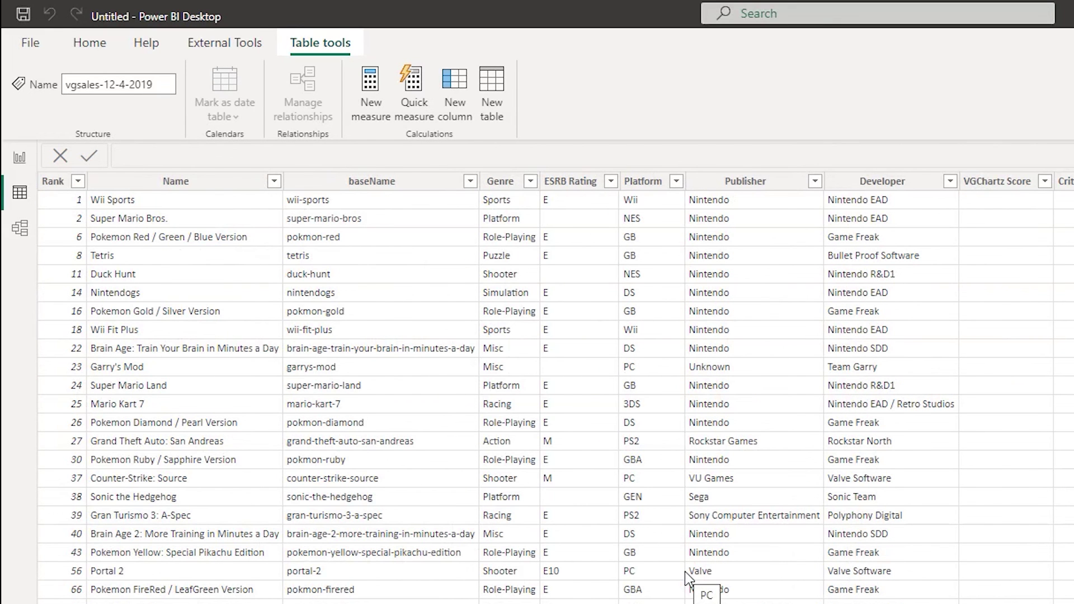